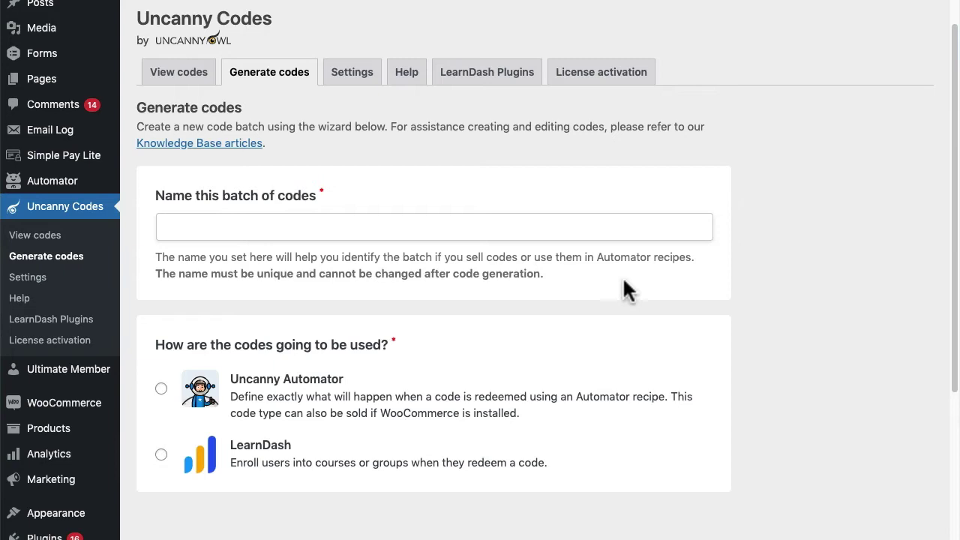
- Choose LearnDash for the new code batch, with redemption set to 'Enroll users into courses'
click(161, 456)
scroll(293, 458, down, 5)
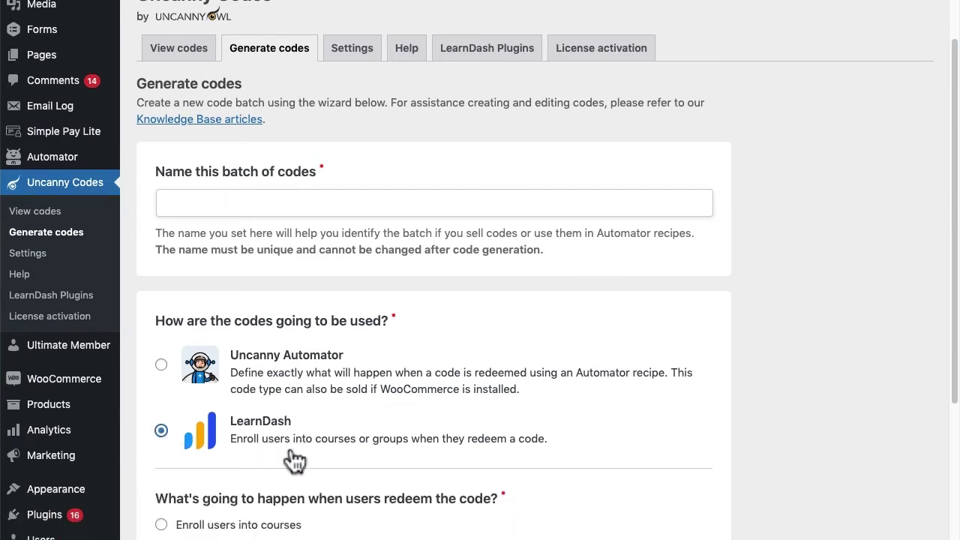
scroll(330, 463, down, 2)
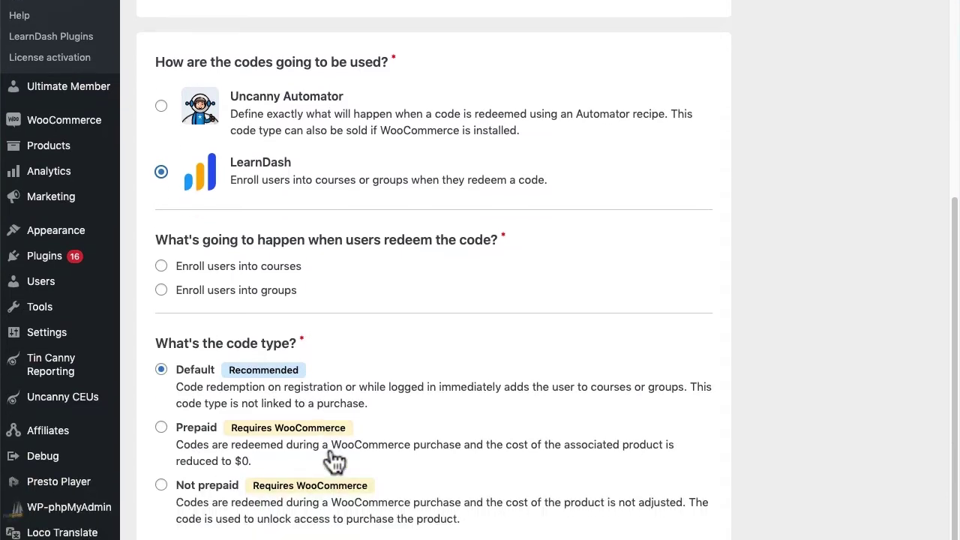
click(279, 269)
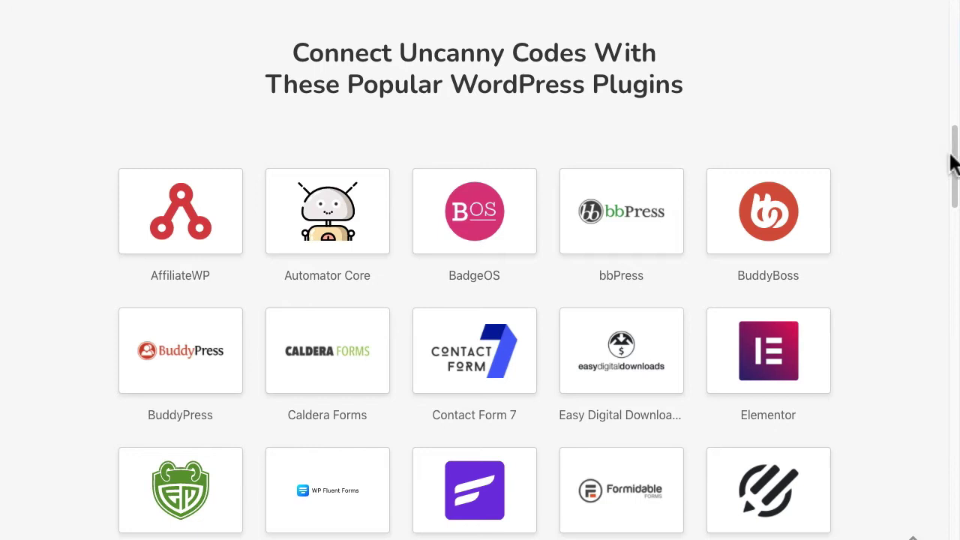
- Scroll through the integrations page down to the LearnDash triggers and actions
drag(956, 160, 951, 287)
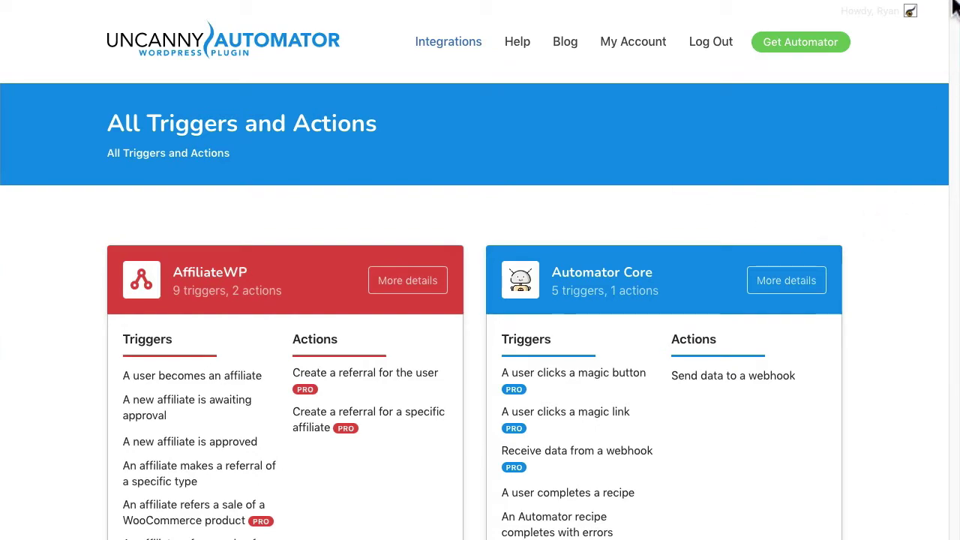
drag(955, 4, 948, 207)
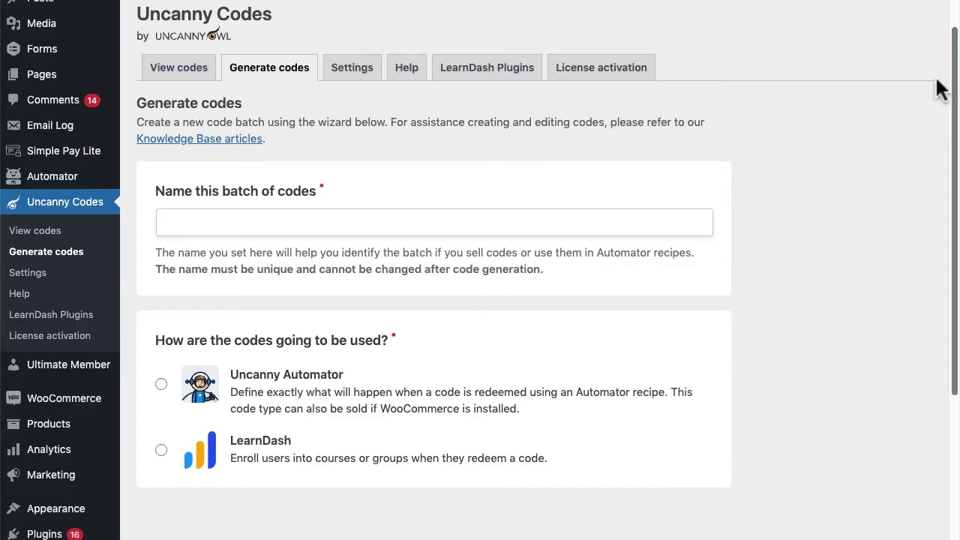
- Name the batch 'screencast Example' and set it to work with Uncanny Automator
scroll(938, 90, down, 1)
scroll(943, 108, down, 1)
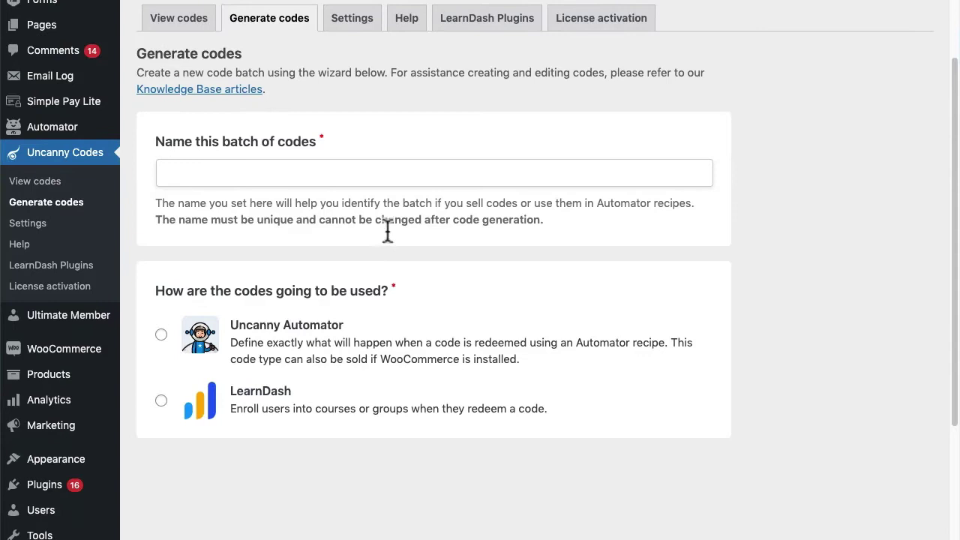
click(270, 176)
text(screencast Example)
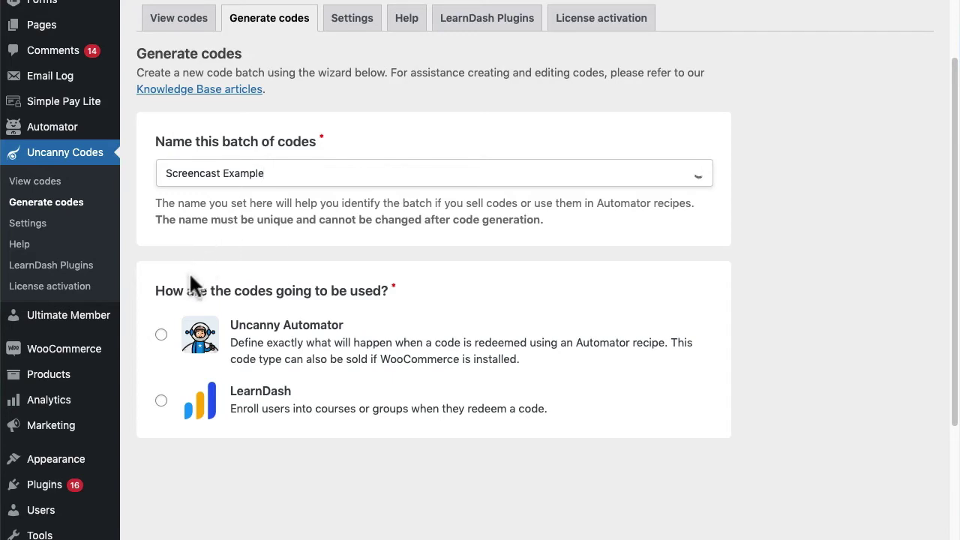
click(163, 335)
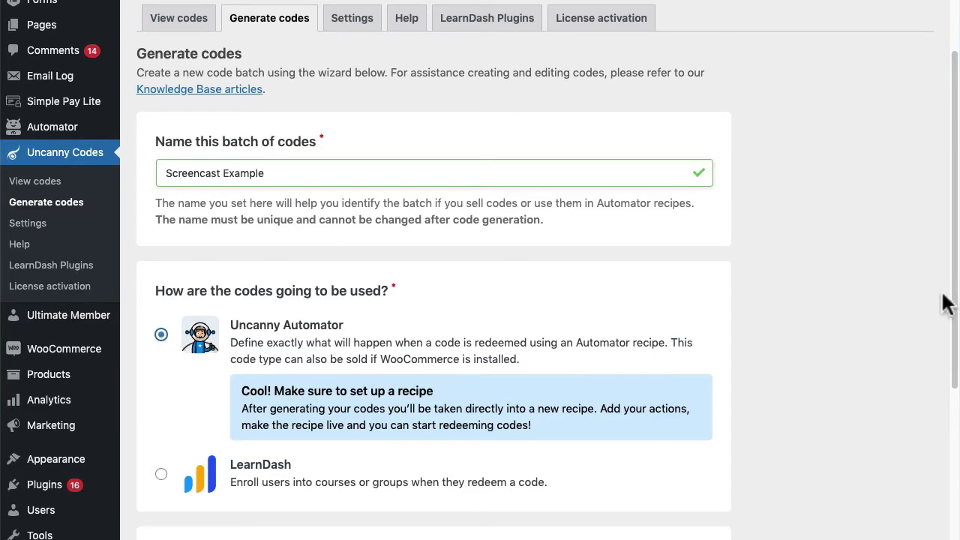
drag(950, 299, 943, 465)
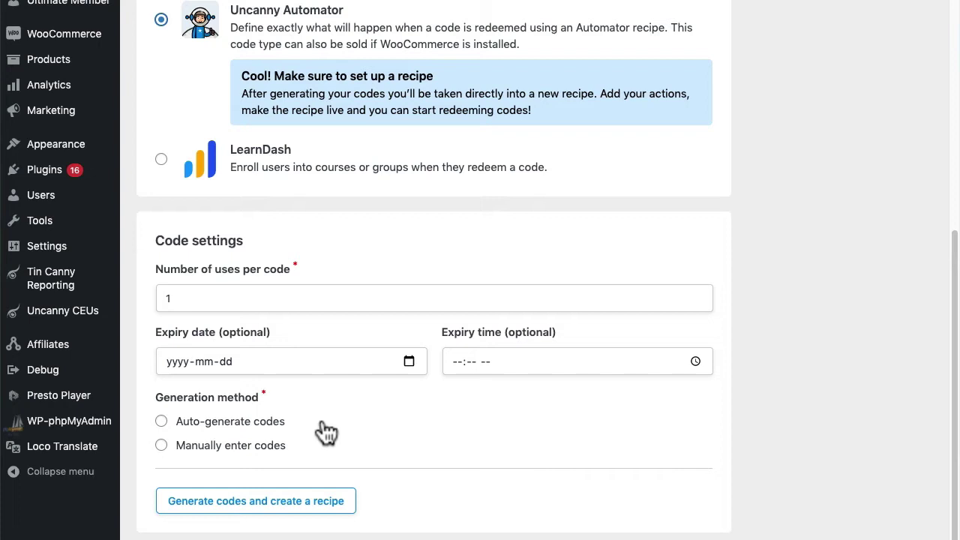
- Auto-generate 100 unique codes and create the batch with its recipe
click(245, 423)
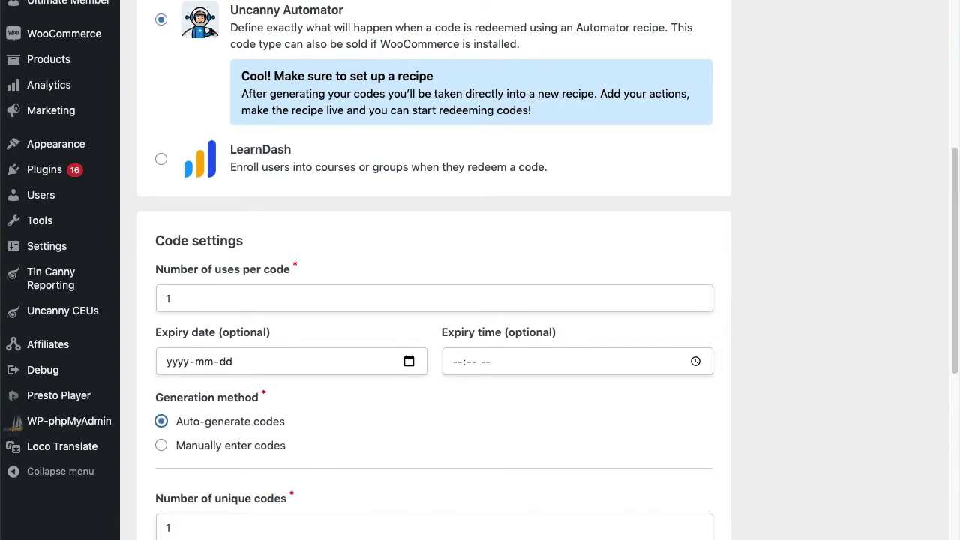
scroll(952, 352, down, 9)
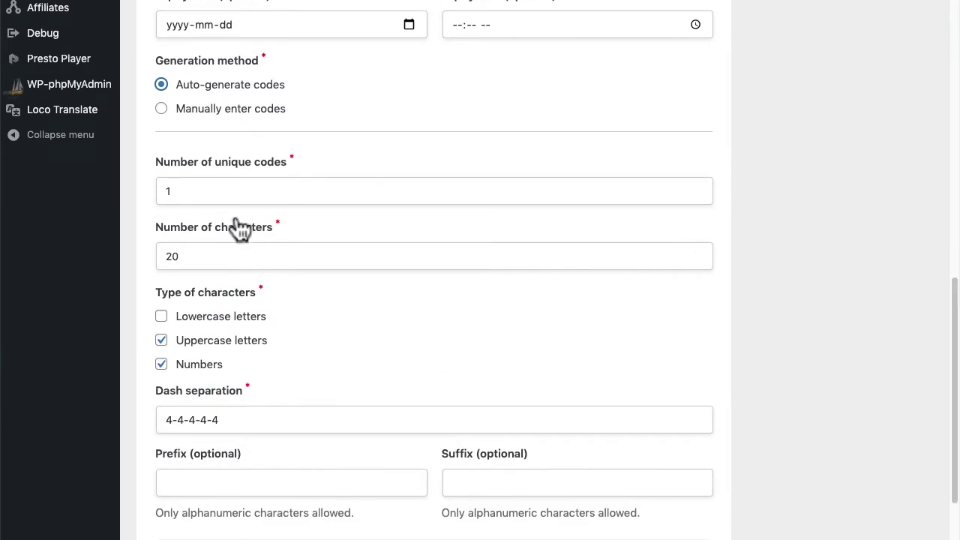
click(166, 189)
text(00)
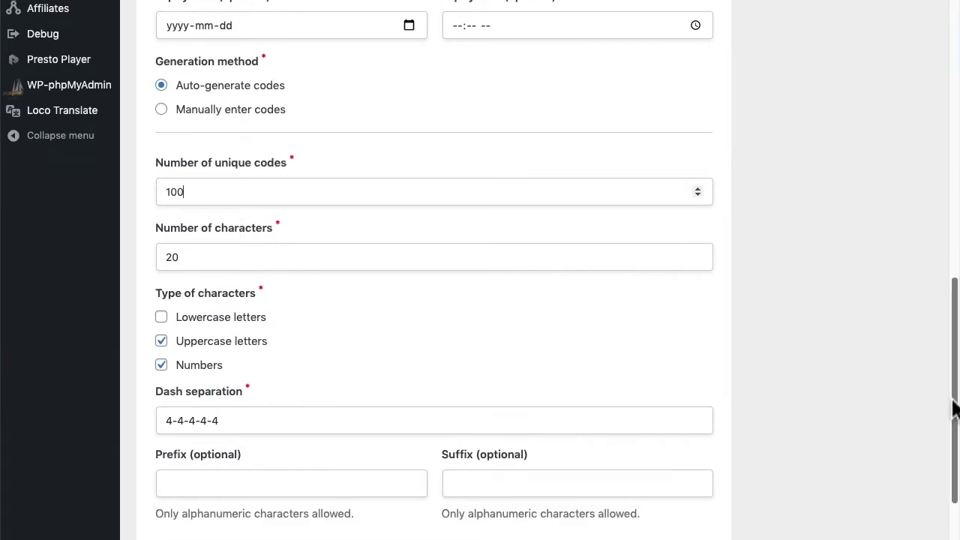
drag(954, 407, 947, 472)
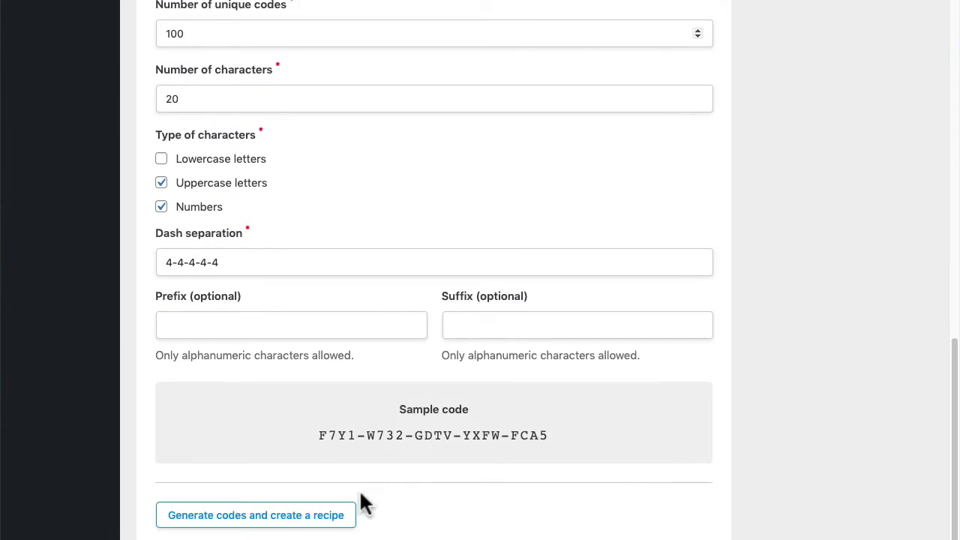
click(314, 523)
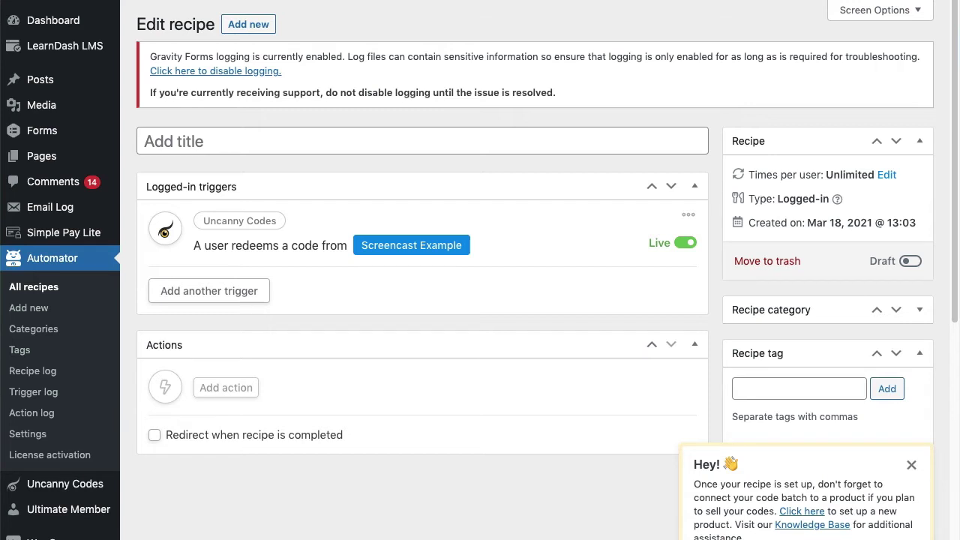
- Title the recipe 'Screencast Example' and add an action, dismissing the code-selling reminder
click(247, 144)
text(Scr)
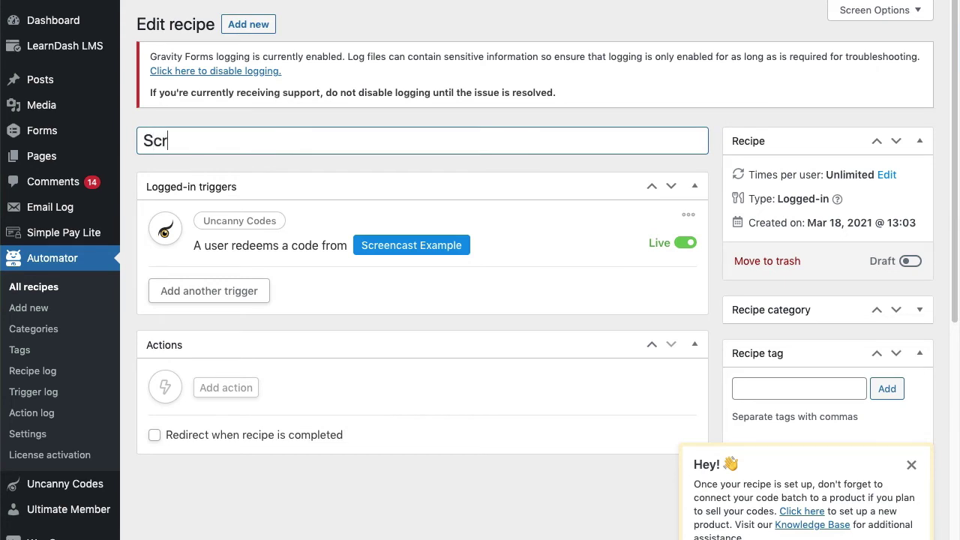
text(eencast Example)
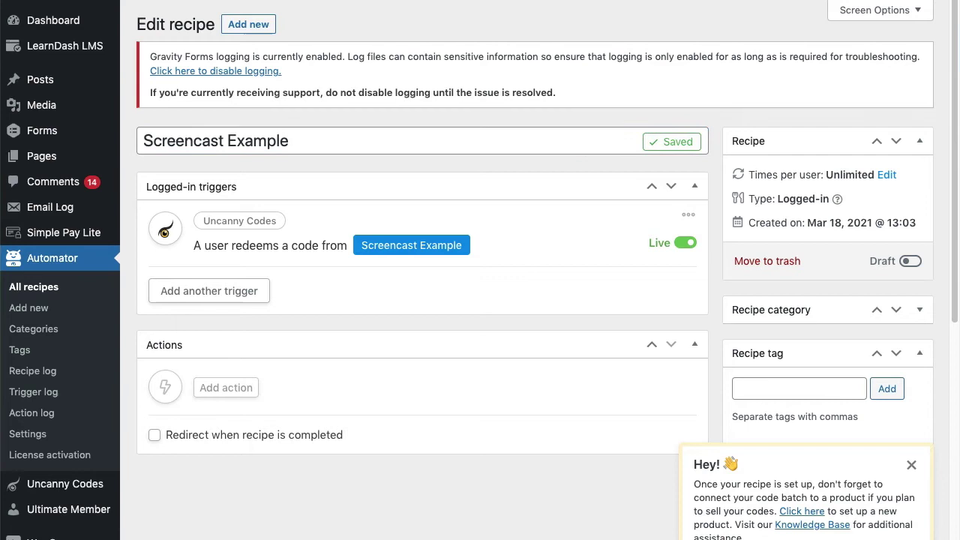
click(234, 386)
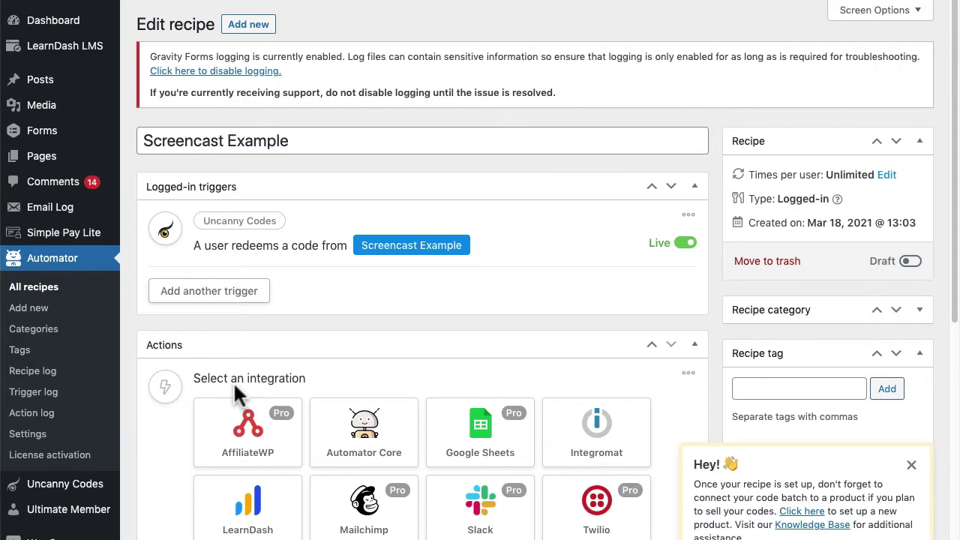
scroll(233, 384, down, 1)
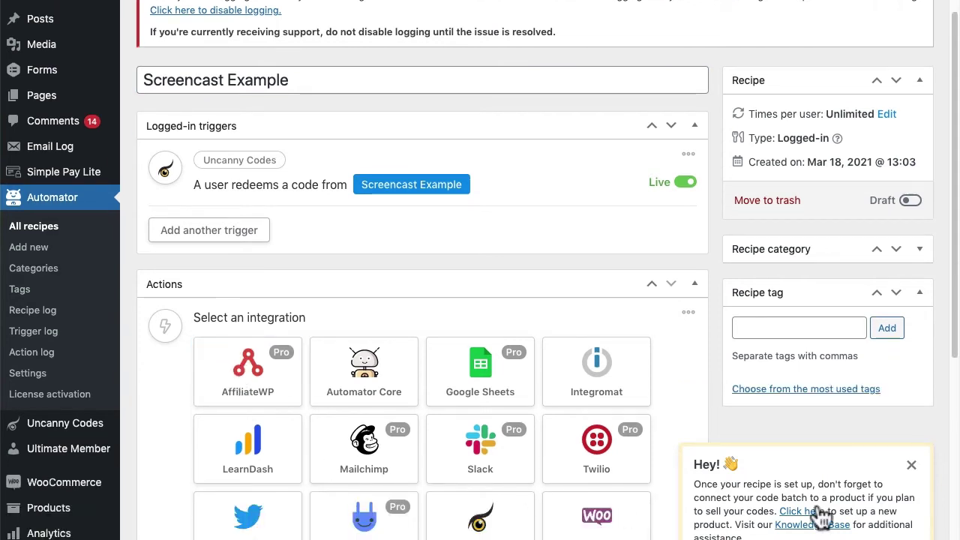
click(912, 466)
scroll(698, 409, down, 1)
scroll(698, 411, down, 3)
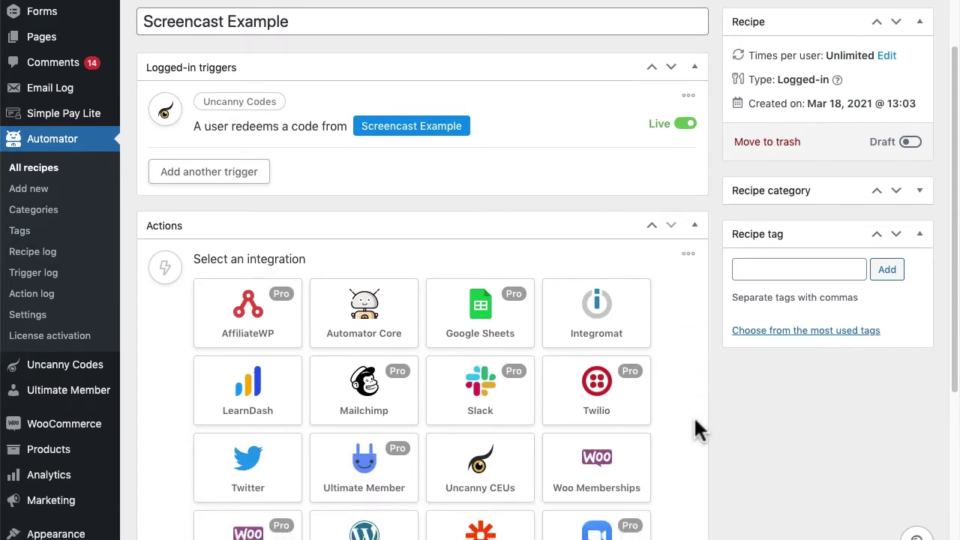
scroll(695, 421, down, 1)
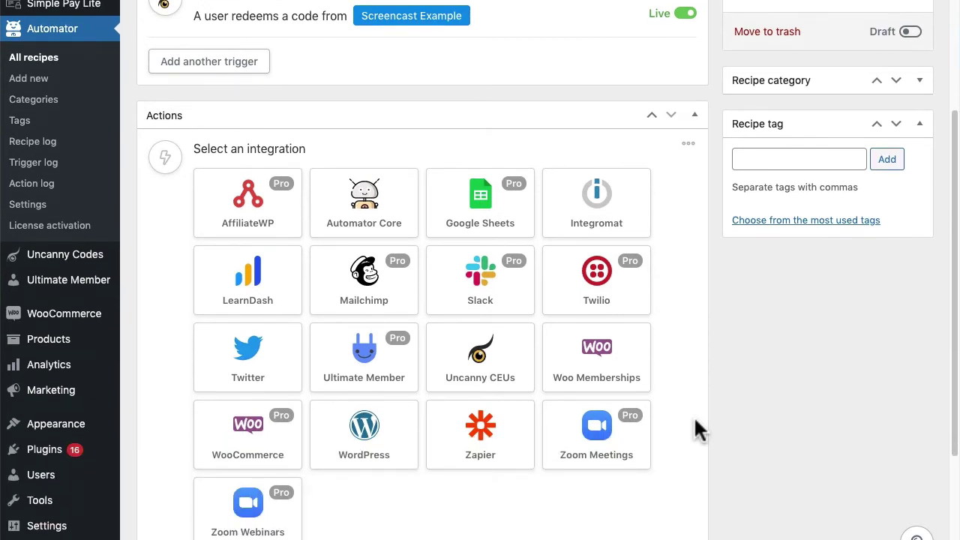
scroll(694, 420, down, 1)
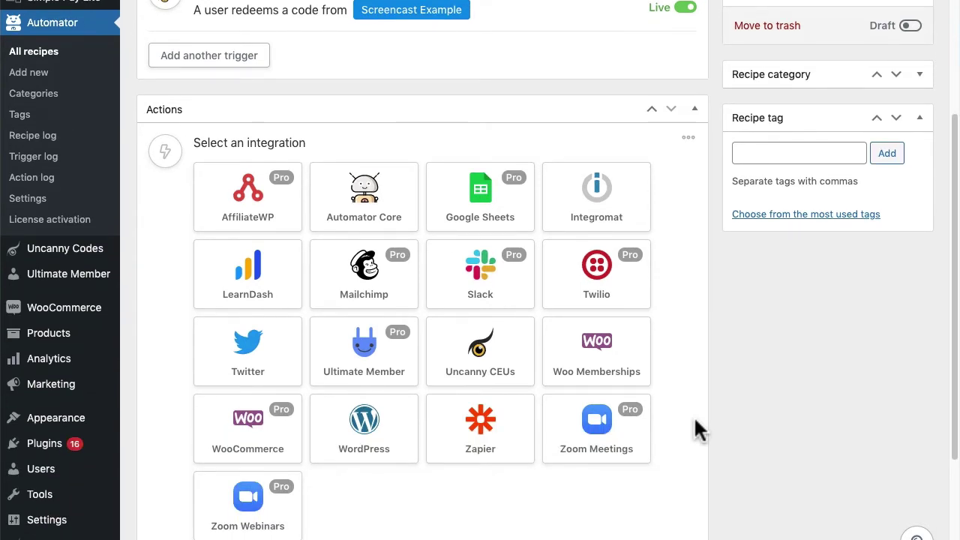
scroll(694, 425, down, 1)
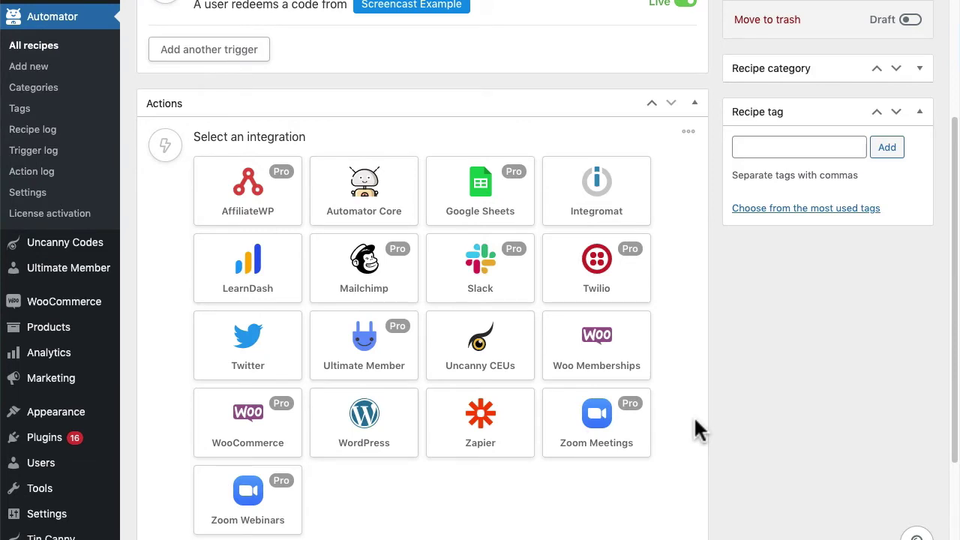
- Add a Woo Memberships action adding the user to the Automator Membership plan
click(607, 364)
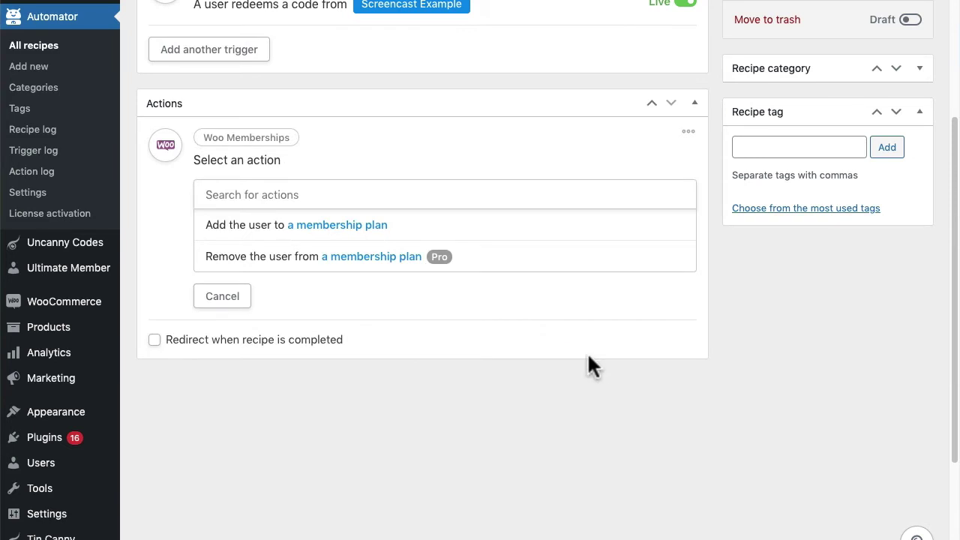
click(351, 234)
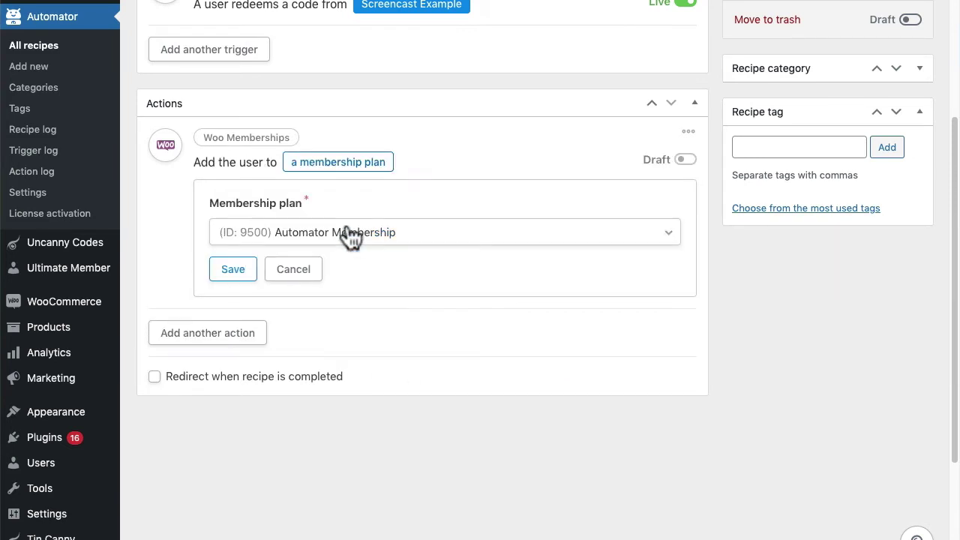
click(379, 237)
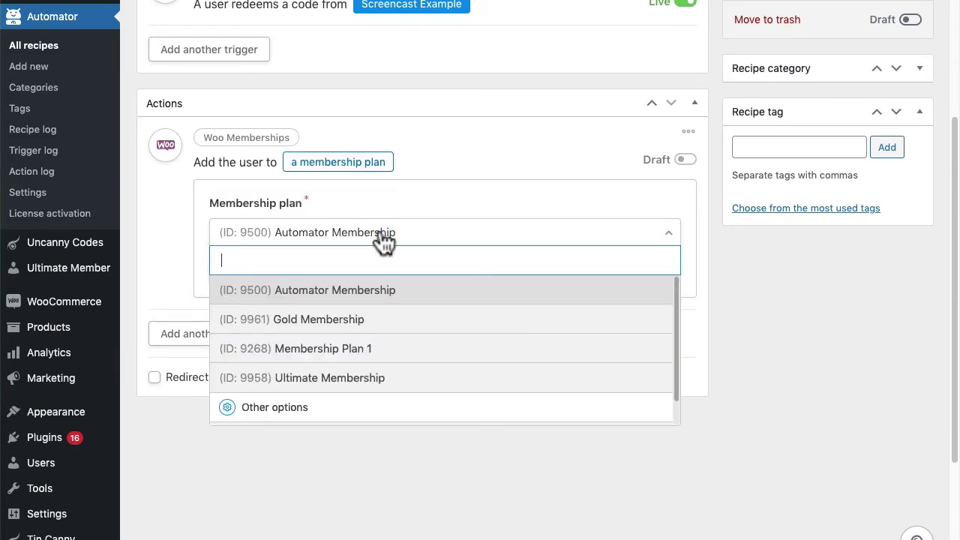
click(375, 289)
click(239, 267)
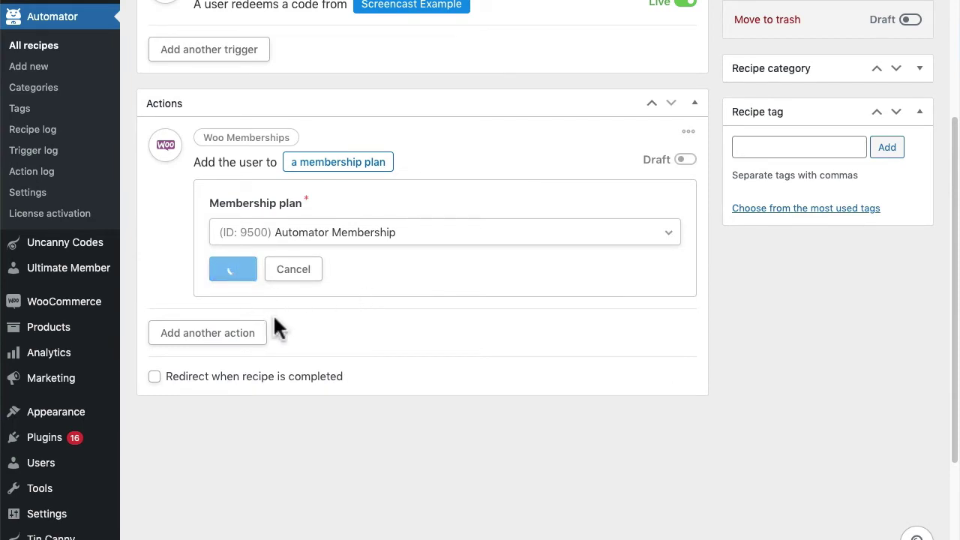
- Add a LearnDash action that enrolls the user in a course
click(235, 217)
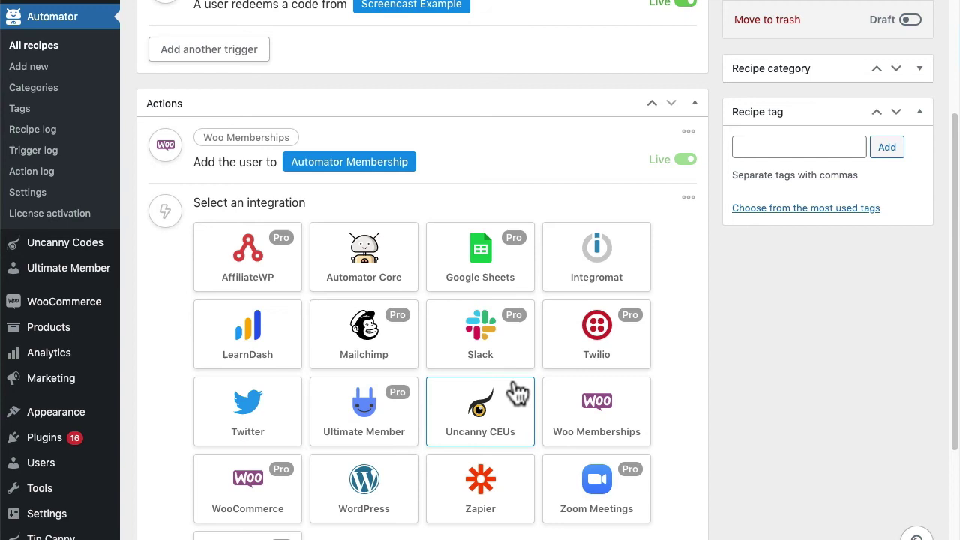
click(270, 326)
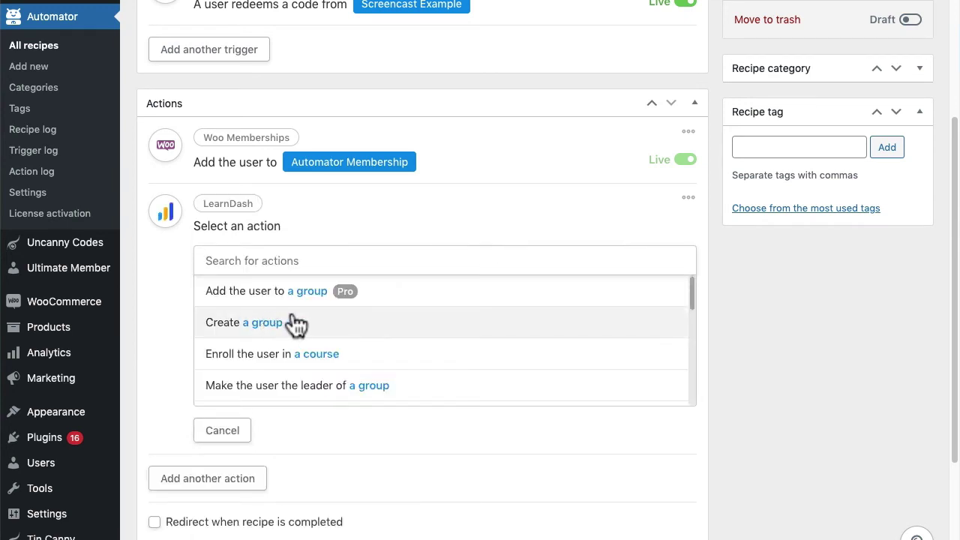
click(334, 356)
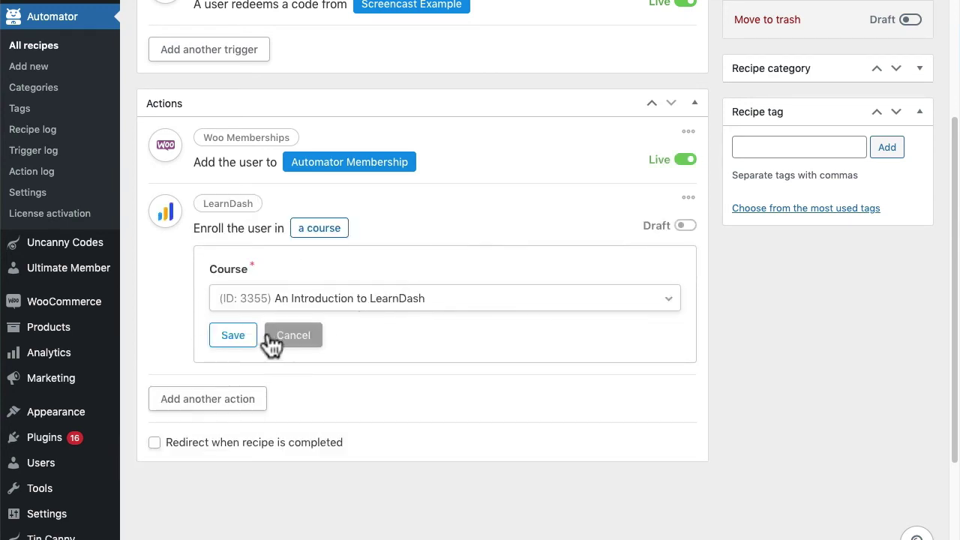
click(239, 338)
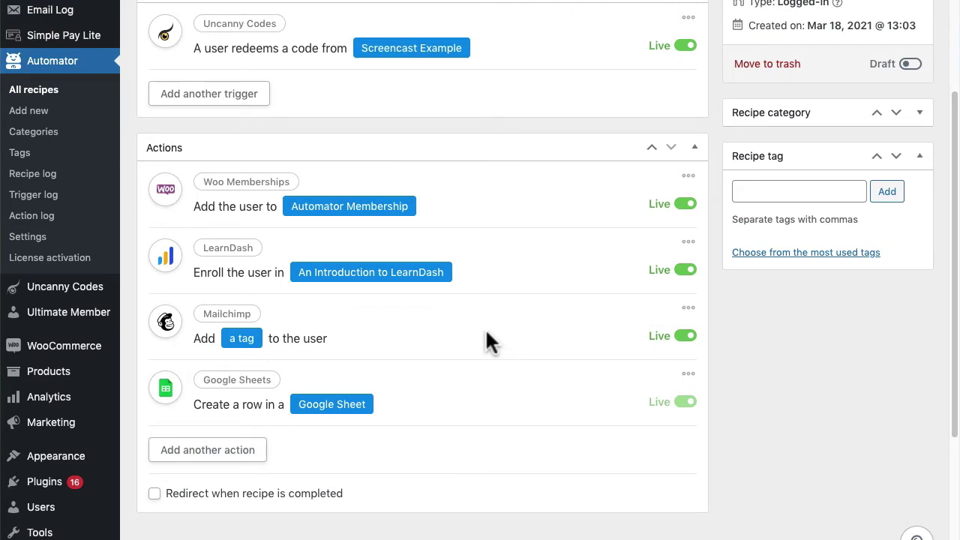
- Scroll back up the recipe to review its actions
scroll(486, 333, up, 1)
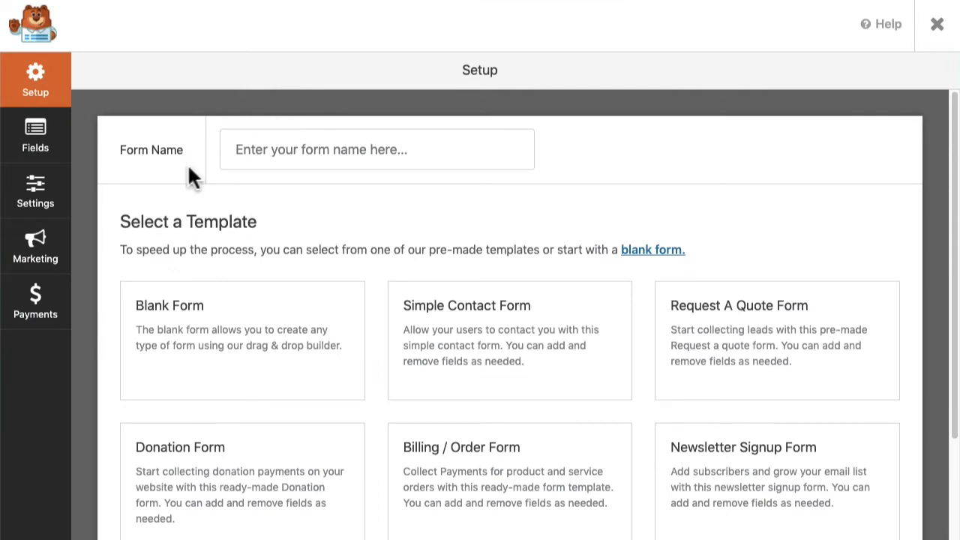
- Build a form from the User Registration template, make its Uncanny Code field required, and save
scroll(420, 345, down, 3)
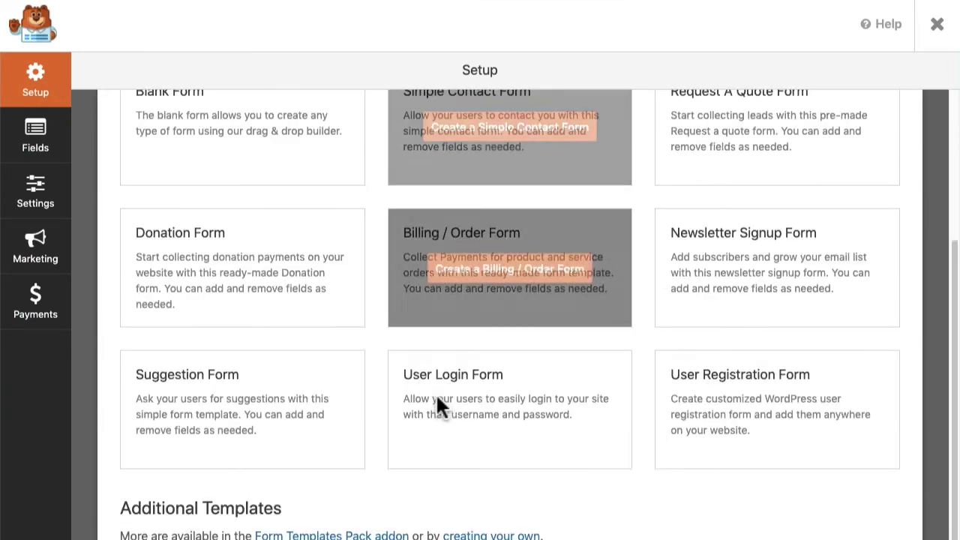
click(743, 424)
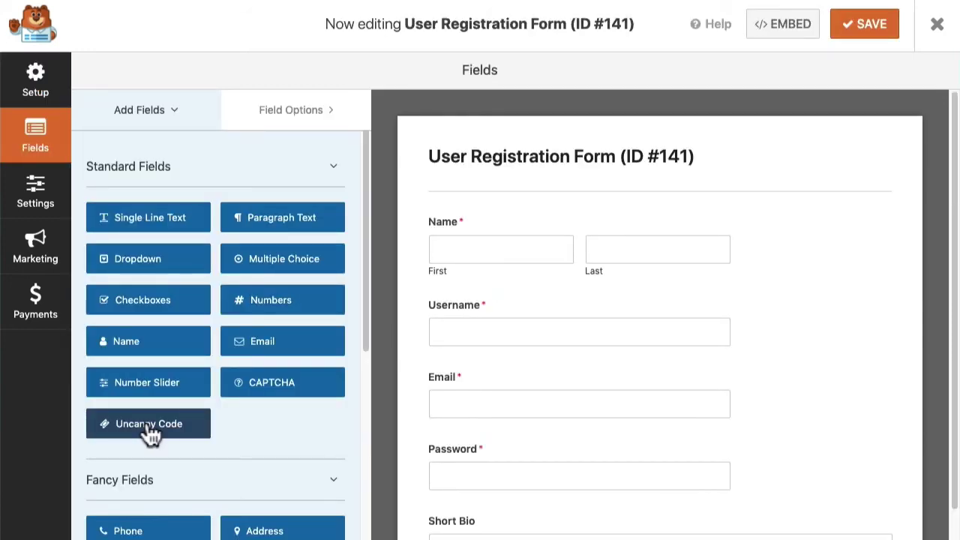
scroll(547, 407, down, 3)
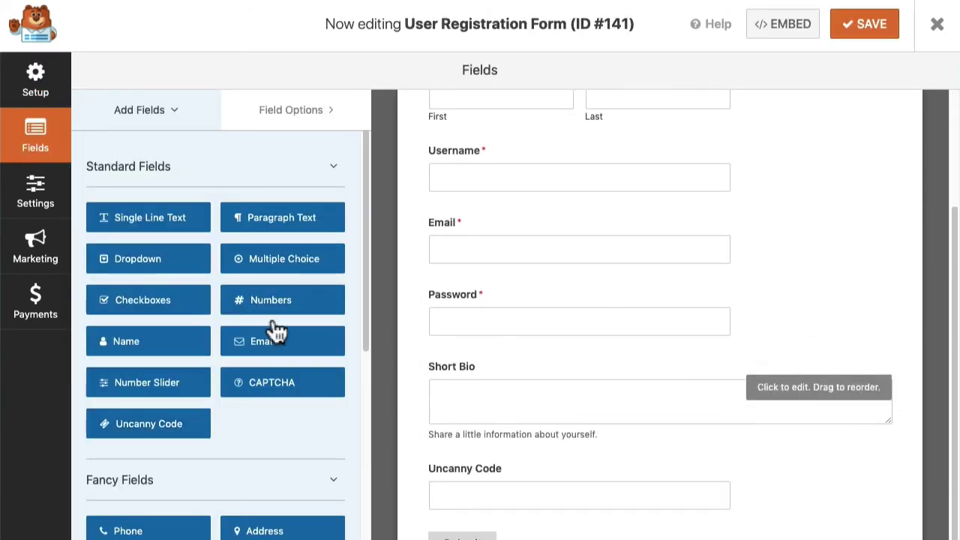
click(291, 113)
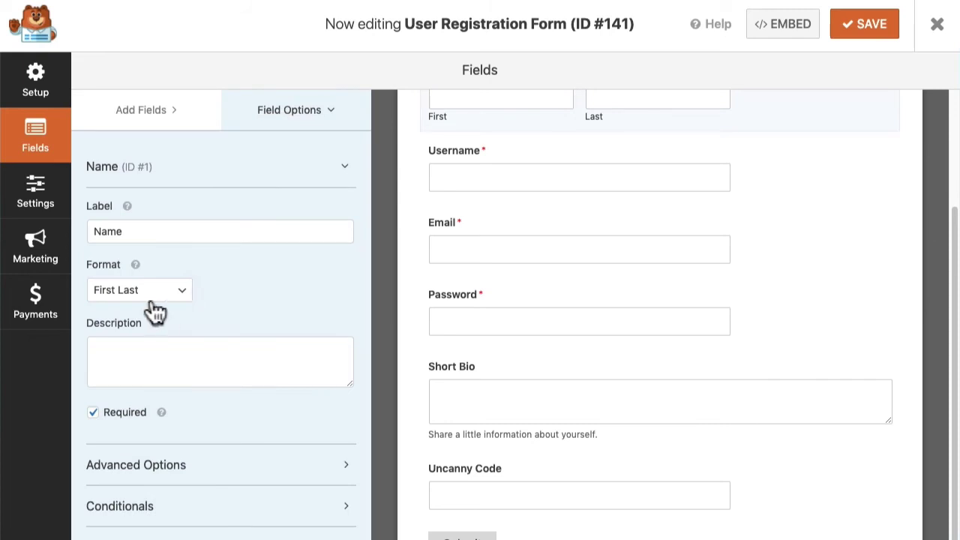
click(519, 490)
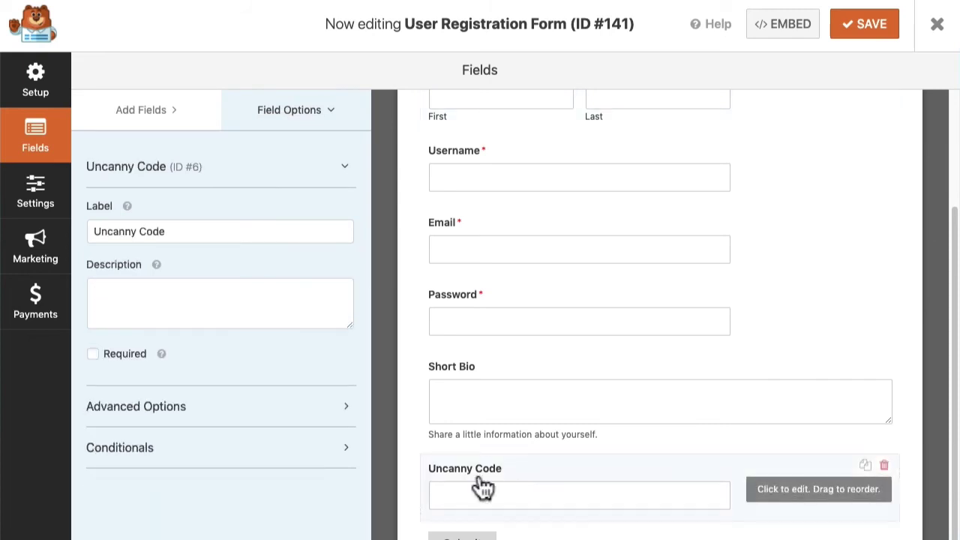
click(120, 359)
click(852, 34)
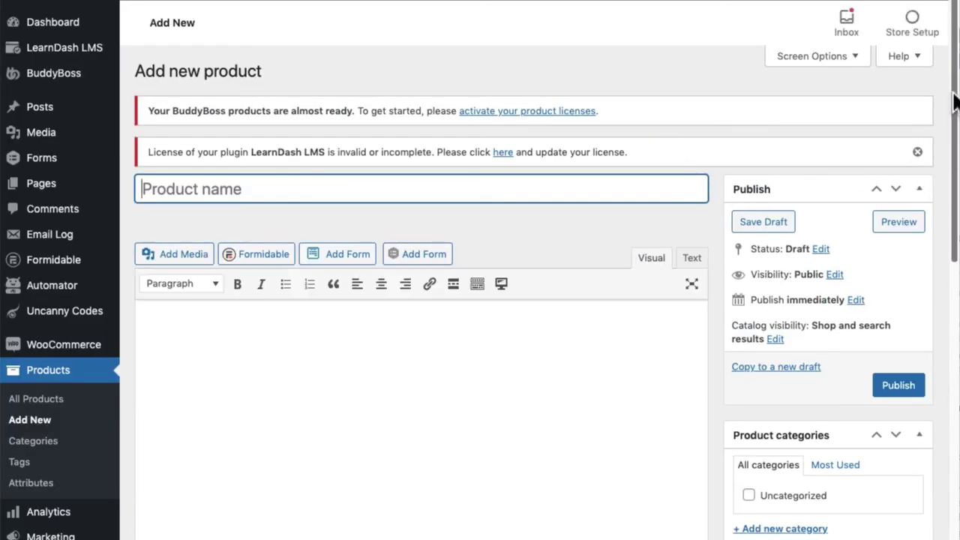
- Make the product a Codes for Uncanny Automator type priced 100, using the Automator batch
scroll(956, 105, down, 10)
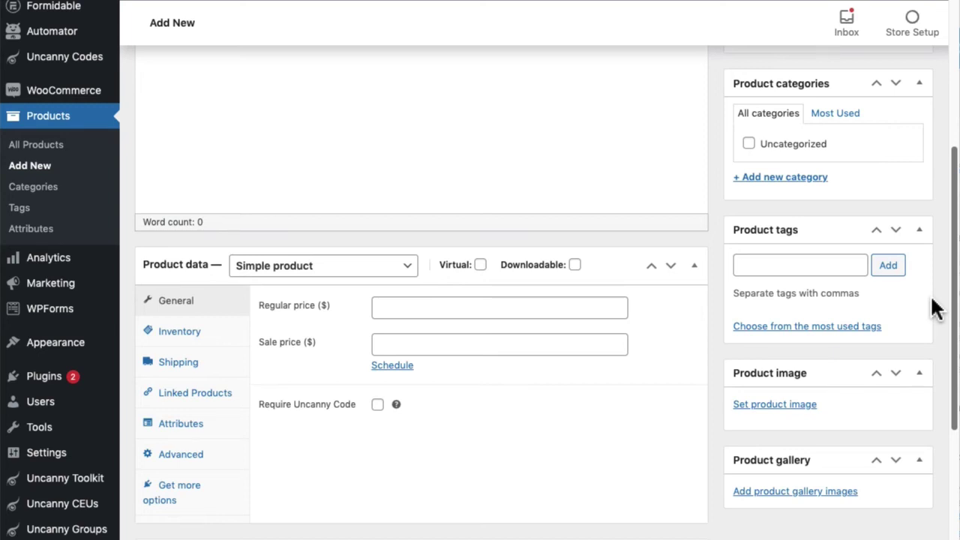
scroll(935, 307, down, 2)
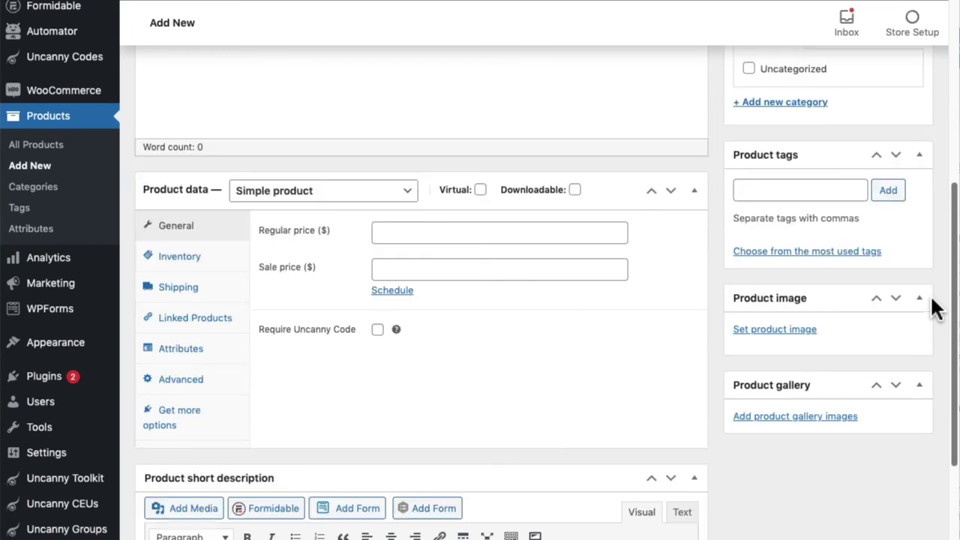
click(318, 189)
click(322, 276)
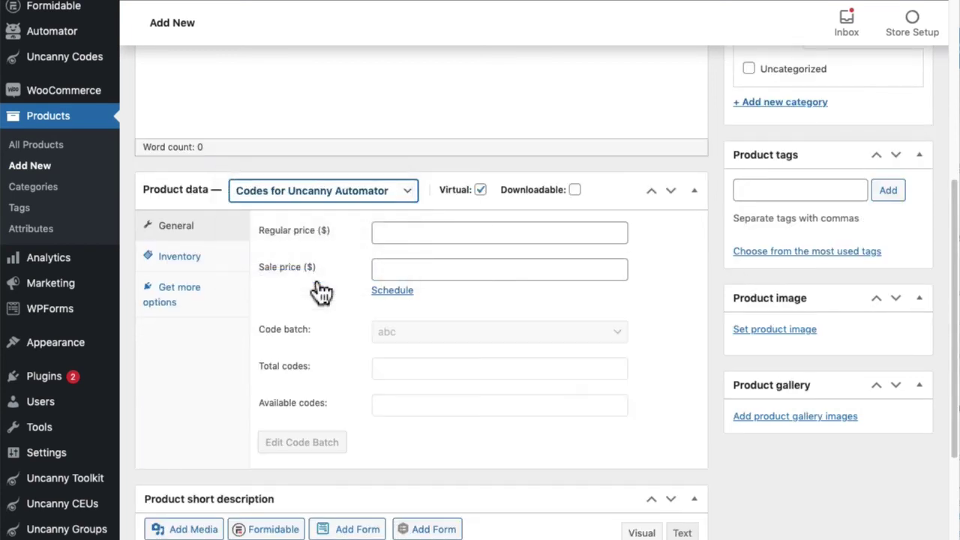
click(425, 233)
text(100)
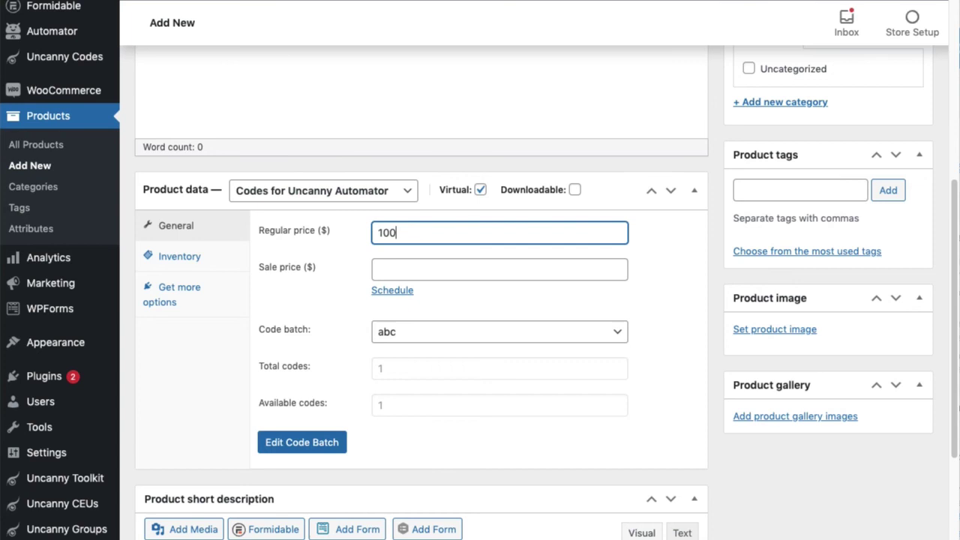
click(456, 334)
click(456, 354)
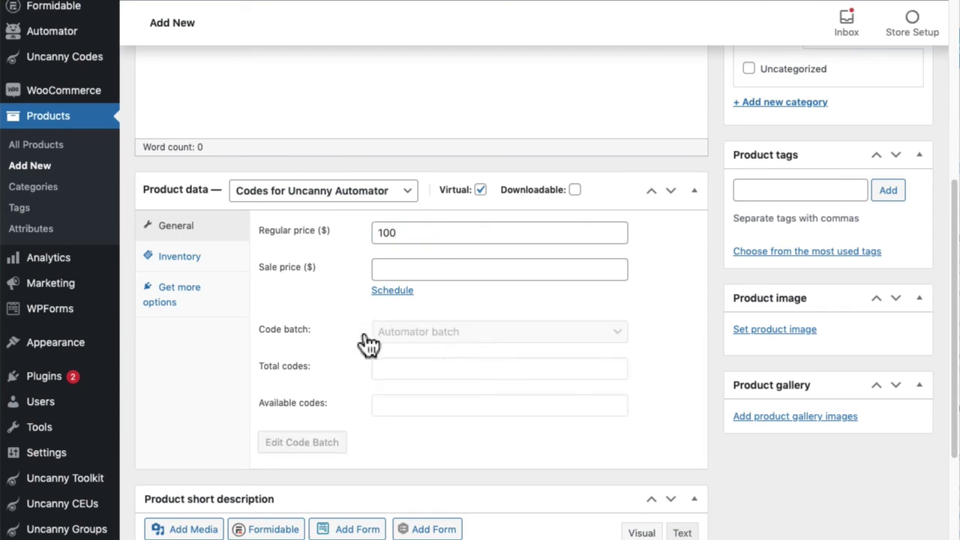